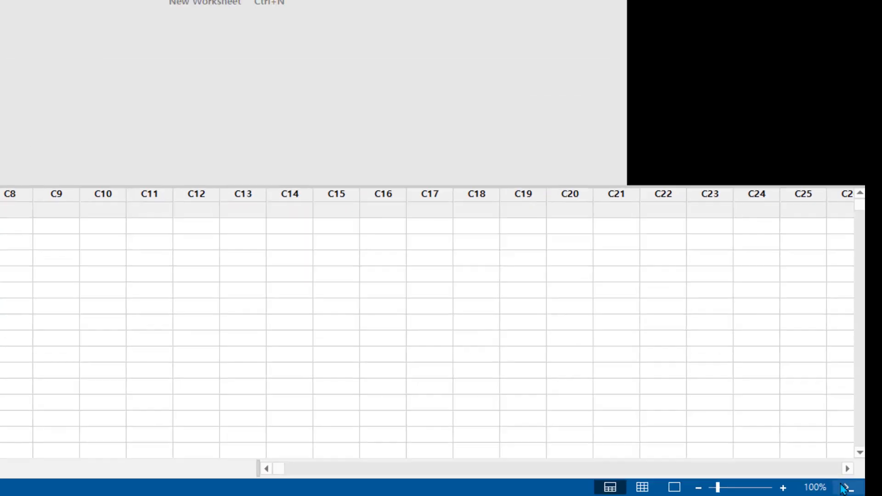
Open the command line and run SET C1, 1:100, END to fill column C1 with the integers 1 to 100
{"action": "left_click", "coordinate": [850, 484]}
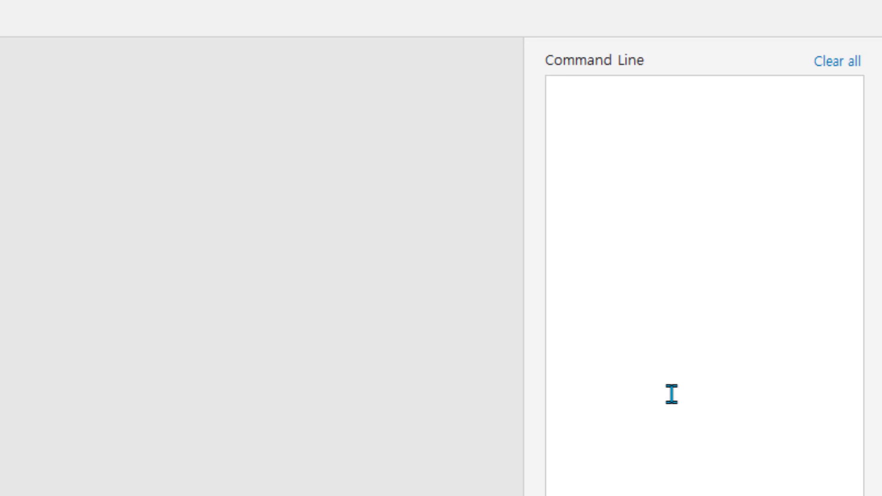
{"action": "type", "text": "SET"}
{"action": "type", "text": "C1"}
{"action": "key", "text": "Return"}
{"action": "type", "text": "1:100"}
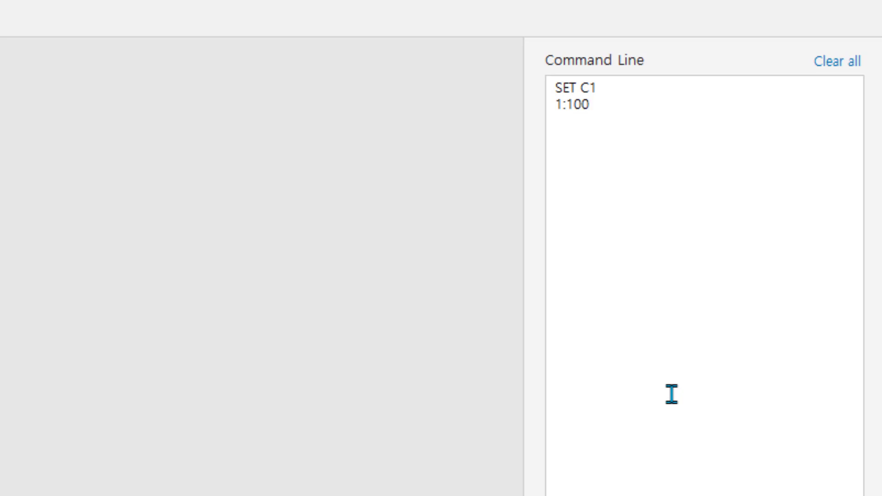
{"action": "key", "text": "Return"}
{"action": "type", "text": "END"}
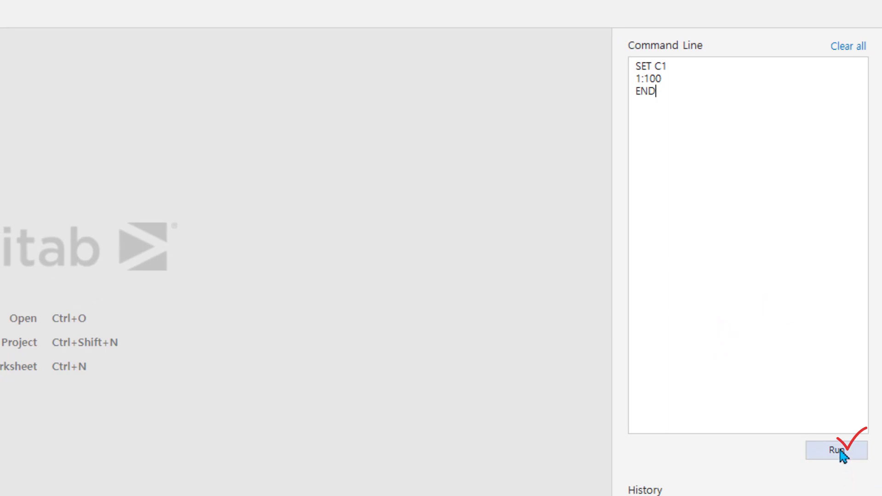
{"action": "left_click", "coordinate": [843, 455]}
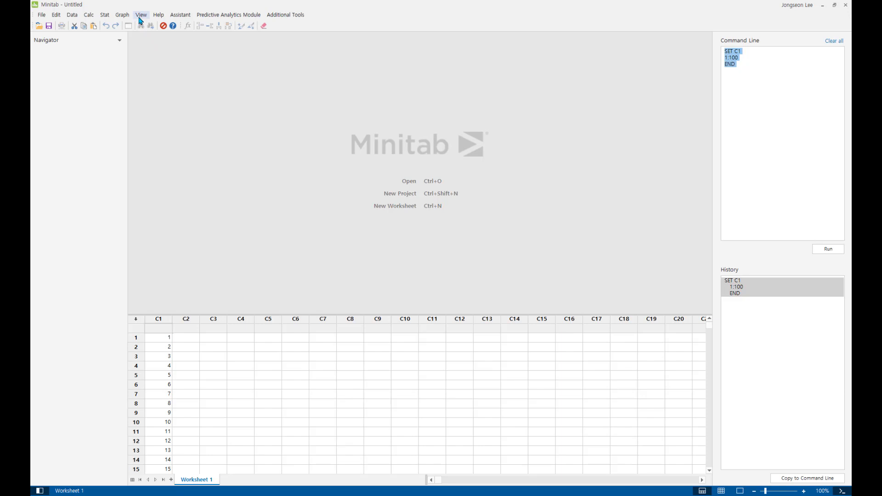
{"action": "left_click", "coordinate": [140, 17]}
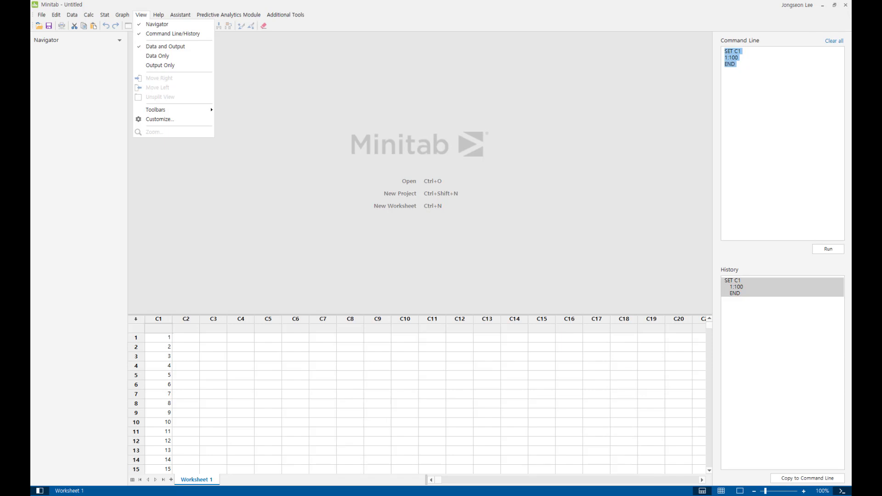
{"action": "left_click", "coordinate": [463, 277]}
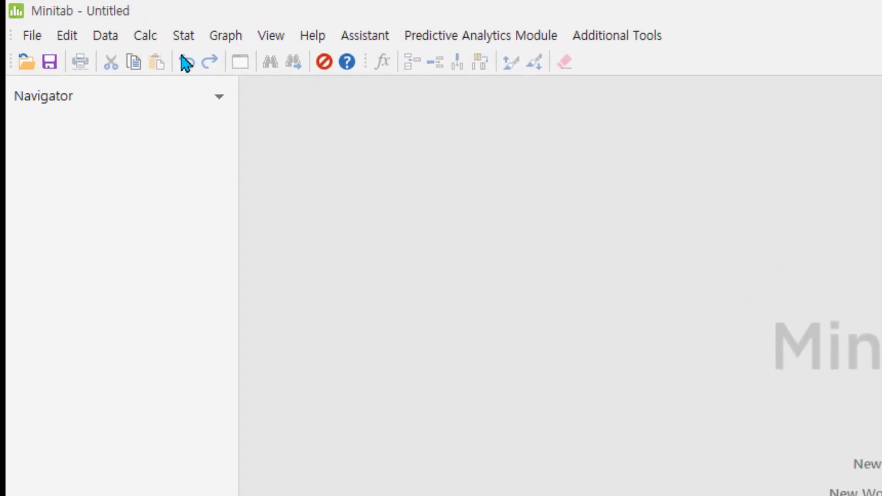
Display descriptive statistics for variable C1 with the Basic Statistics command
{"action": "left_click", "coordinate": [113, 16]}
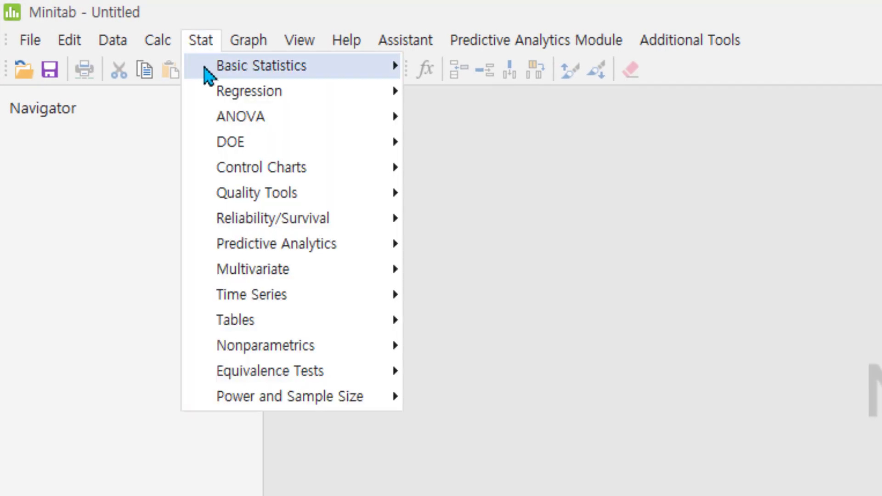
{"action": "mouse_move", "coordinate": [205, 74]}
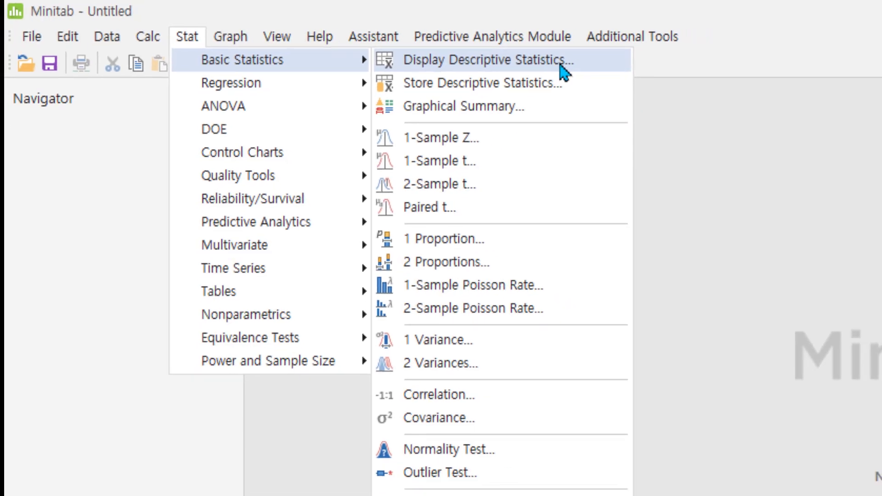
{"action": "left_click", "coordinate": [613, 77]}
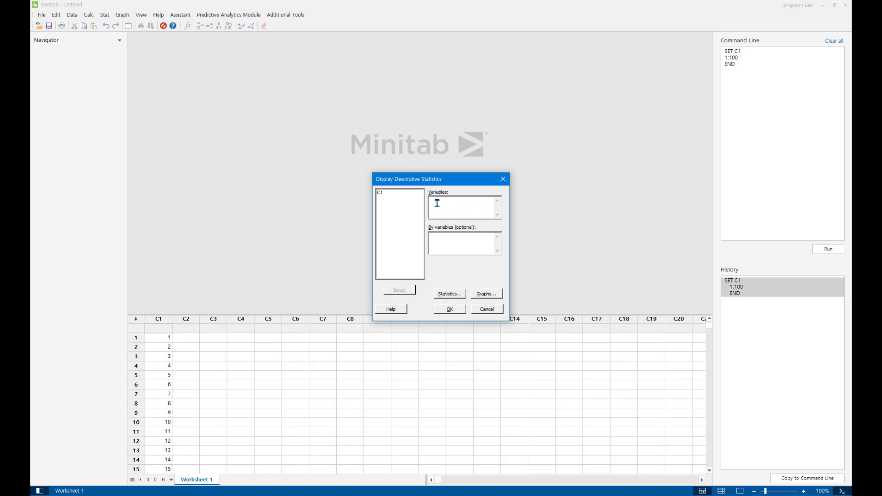
{"action": "left_click", "coordinate": [386, 195]}
{"action": "double_click", "coordinate": [386, 194]}
{"action": "left_click", "coordinate": [447, 310]}
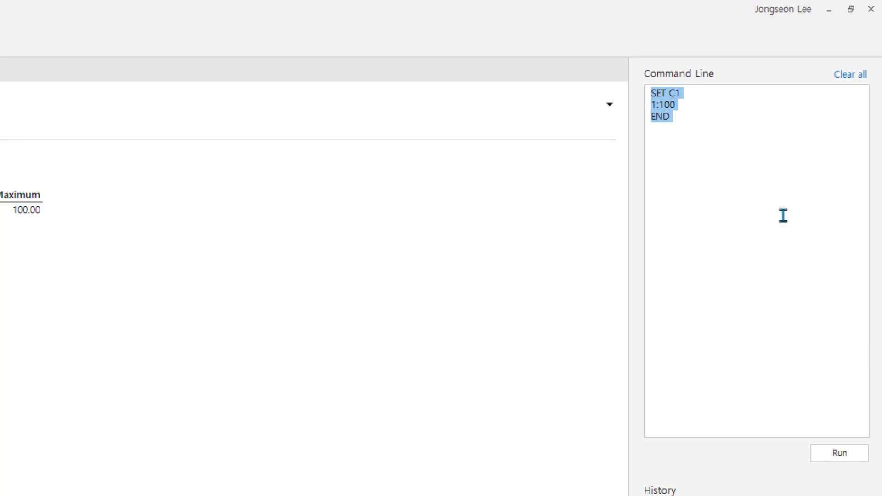
Clear the command line and run the abbreviated session command DESC C1
{"action": "left_click", "coordinate": [853, 87]}
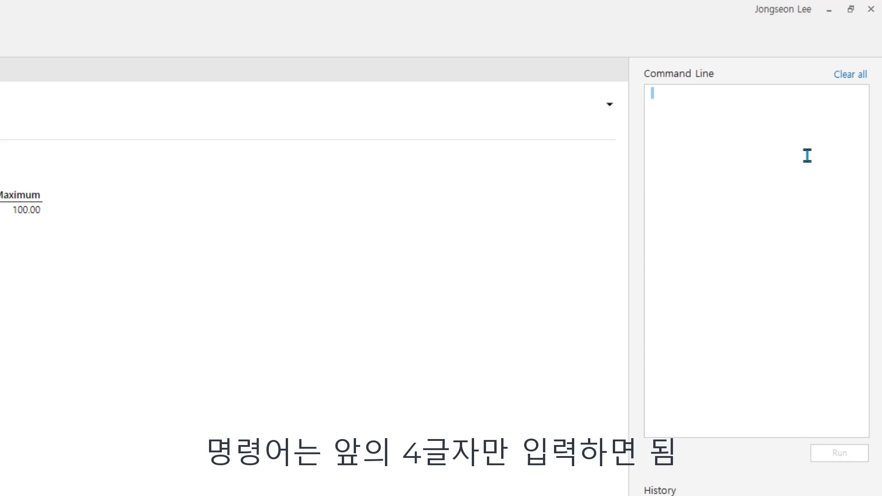
{"action": "type", "text": "DESC"}
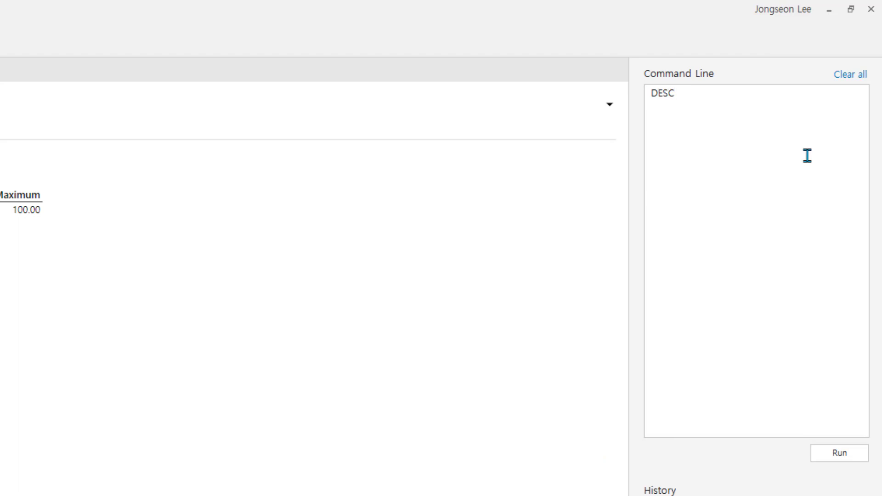
{"action": "type", "text": " C1"}
{"action": "left_click", "coordinate": [836, 457]}
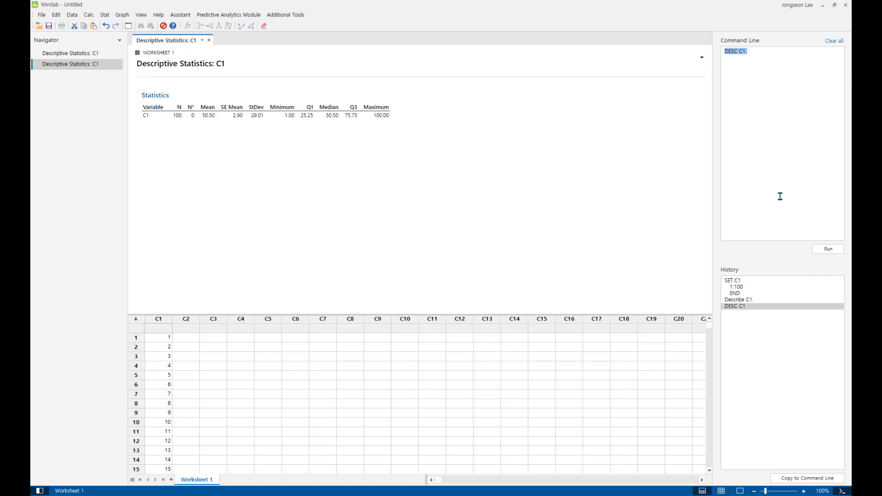
Run the HELP session command to view the Session Commands guide in the browser, and close the guide
{"action": "type", "text": "HELP"}
{"action": "left_click", "coordinate": [822, 252]}
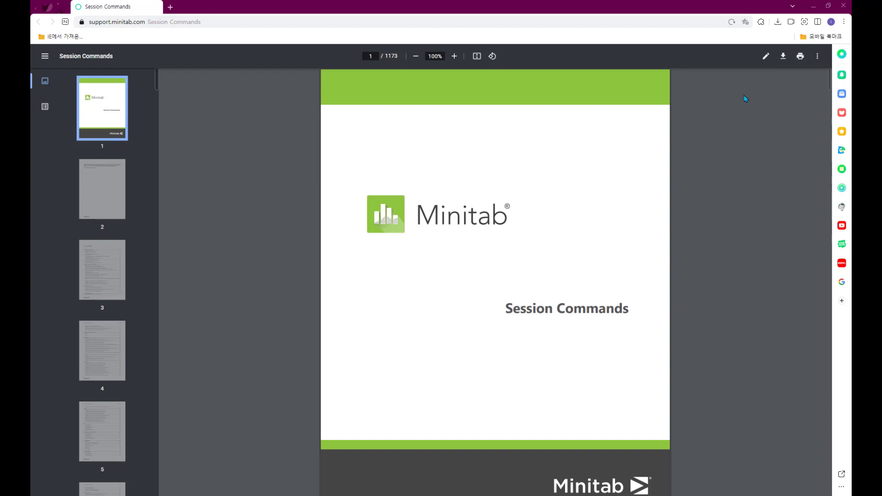
{"action": "left_click", "coordinate": [841, 11]}
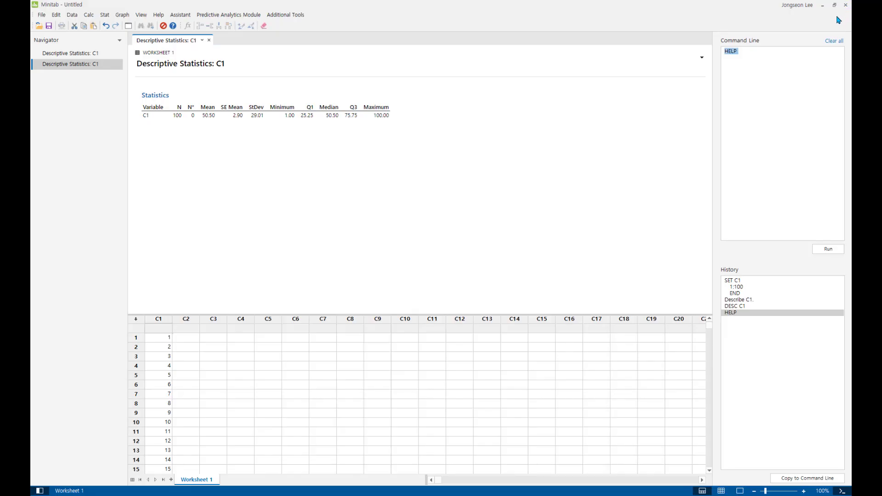
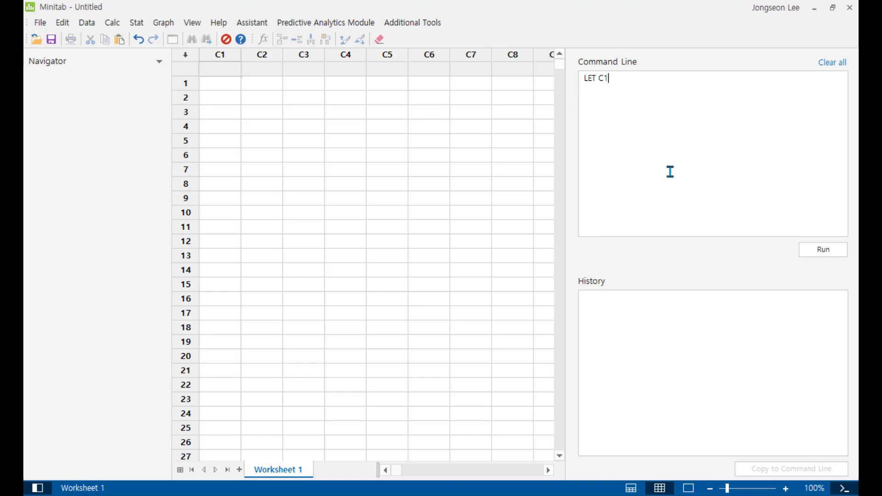
Complete and run the session command LET C1(1) = 100 to store 100 in the first row of column C1
{"action": "type", "text": "(1) = 100"}
{"action": "key", "text": "ctrl+Return"}
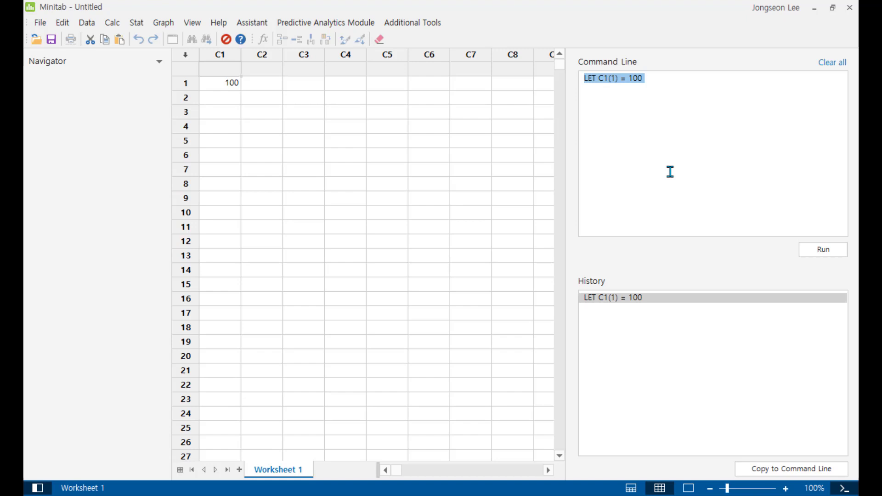
Edit the command to LET C1(2) = 200 and run it to store 200 in the second row of C1
{"action": "left_click", "coordinate": [665, 86]}
{"action": "key", "text": "Left"}
{"action": "key", "text": "Left"}
{"action": "key", "text": "Left"}
{"action": "key", "text": "Left"}
{"action": "key", "text": "Left"}
{"action": "key", "text": "Left"}
{"action": "key", "text": "Left"}
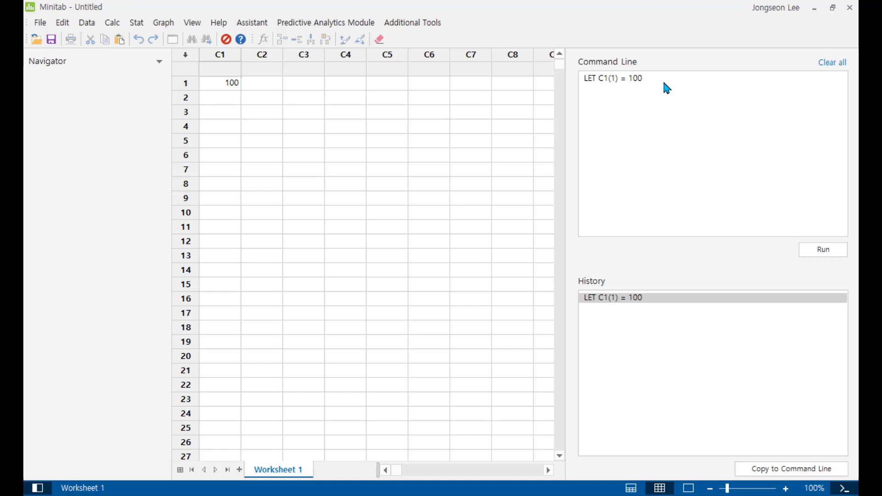
{"action": "key", "text": "BackSpace"}
{"action": "type", "text": "2"}
{"action": "key", "text": "Right"}
{"action": "key", "text": "Right"}
{"action": "key", "text": "Delete"}
{"action": "type", "text": "2"}
{"action": "key", "text": "ctrl+Return"}
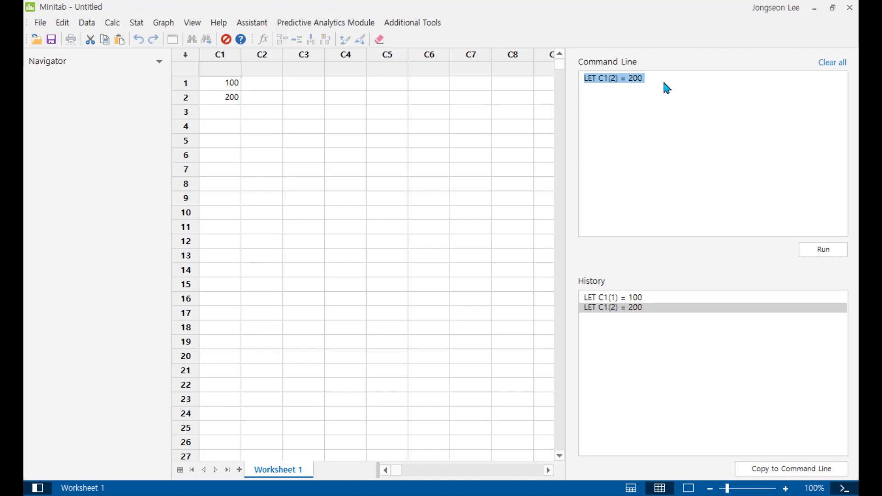
Run READ C2 C3 with the data rows 1 2 and 3 4, closed by END, to fill columns C2 and C3
{"action": "type", "text": "REA"}
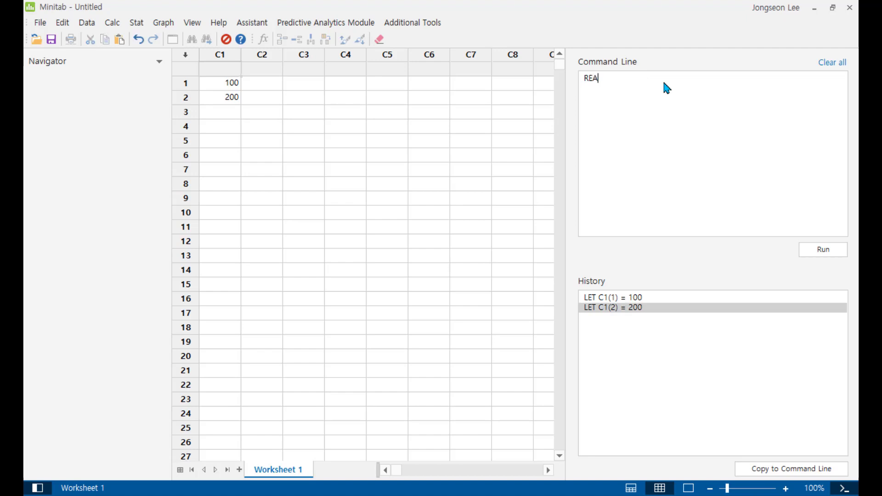
{"action": "type", "text": "D"}
{"action": "type", "text": "C2 C3"}
{"action": "key", "text": "Return"}
{"action": "type", "text": "1 2"}
{"action": "key", "text": "Return"}
{"action": "type", "text": "3 4"}
{"action": "key", "text": "Return"}
{"action": "type", "text": "END"}
{"action": "key", "text": "ctrl+Return"}
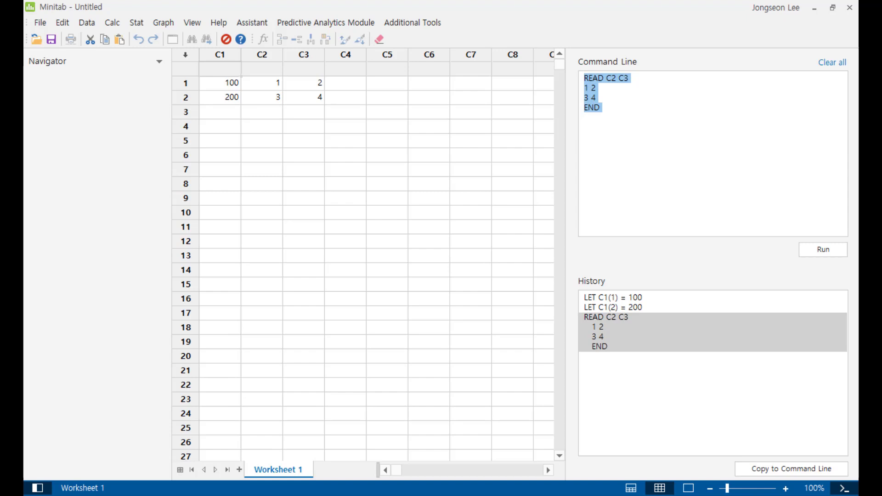
Run SET C4 with the values 7 8 9, closed by END, to fill column C4
{"action": "type", "text": "SET"}
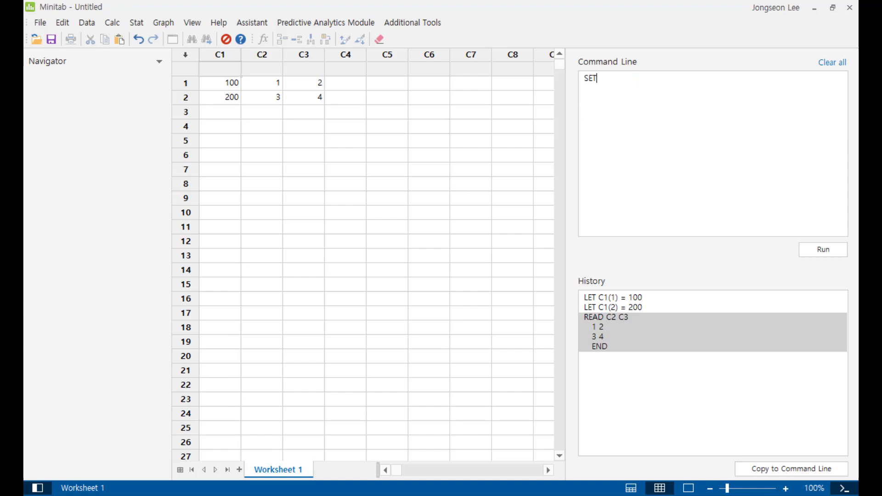
{"action": "type", "text": " C4"}
{"action": "key", "text": "Return"}
{"action": "type", "text": "7 8 9"}
{"action": "key", "text": "Return"}
{"action": "type", "text": "END"}
{"action": "key", "text": "ctrl+Return"}
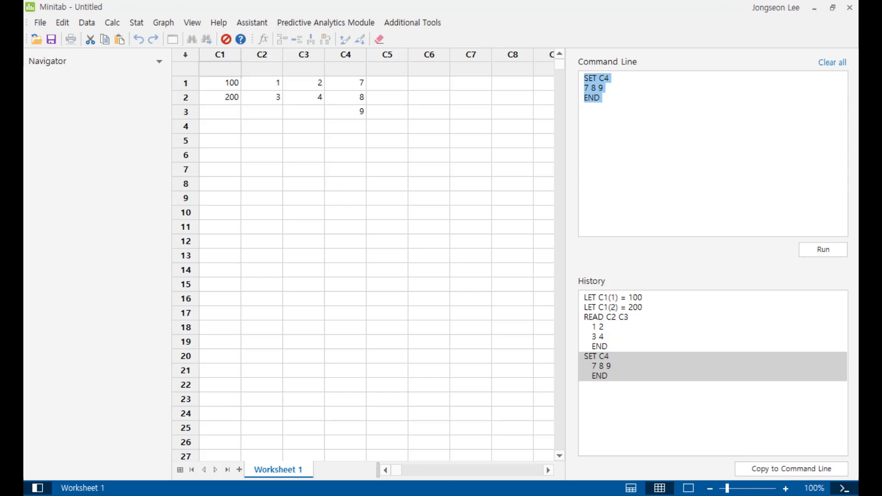
Run LET C5 = C2 + C3 to store the row sums of C2 and C3 in column C5
{"action": "type", "text": "LET"}
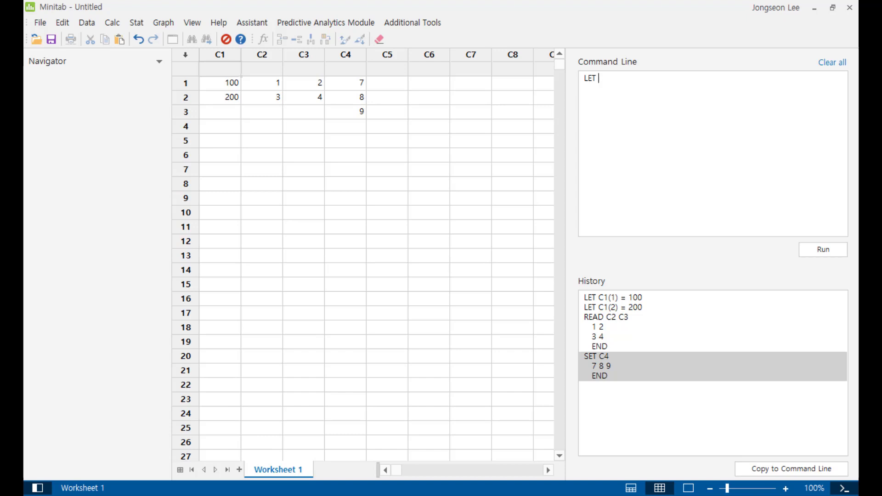
{"action": "type", "text": "C5 = C2 + C3"}
{"action": "key", "text": "ctrl+Return"}
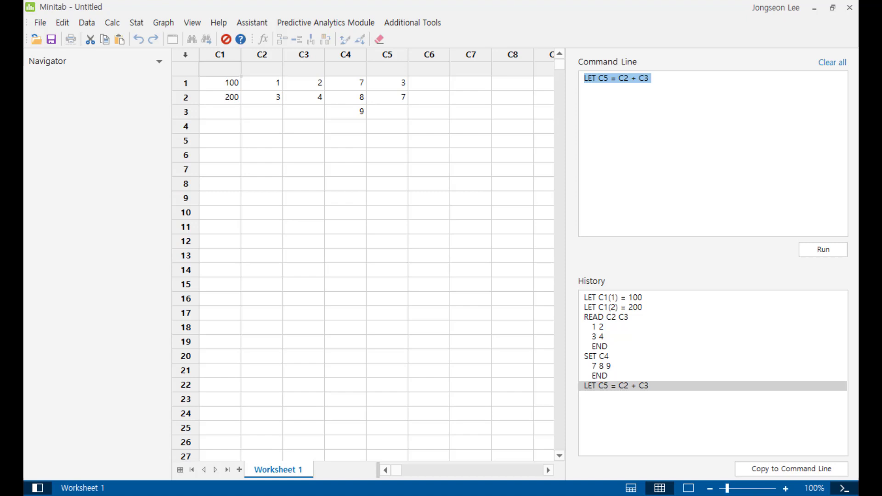
Run LET C6 = SQRT(C3) to store the square roots of column C3 in column C6
{"action": "type", "text": "LET"}
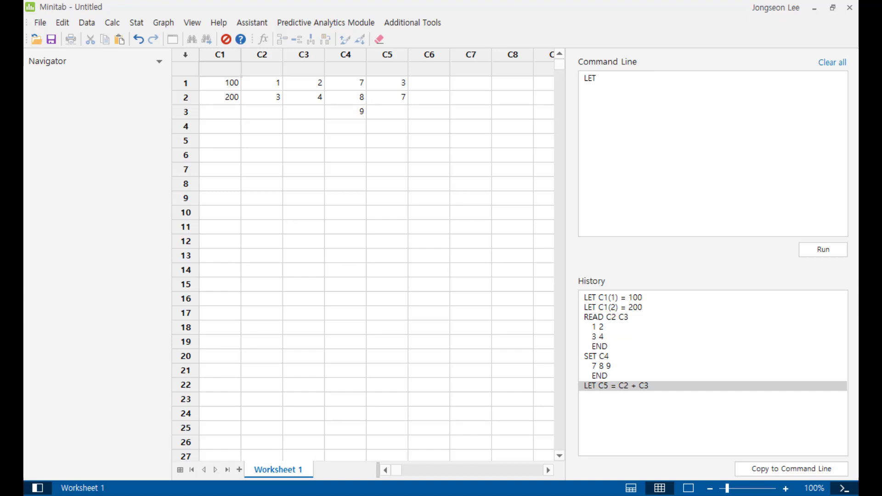
{"action": "type", "text": " C6 ="}
{"action": "type", "text": "SQRT(C3)"}
{"action": "key", "text": "ctrl+Return"}
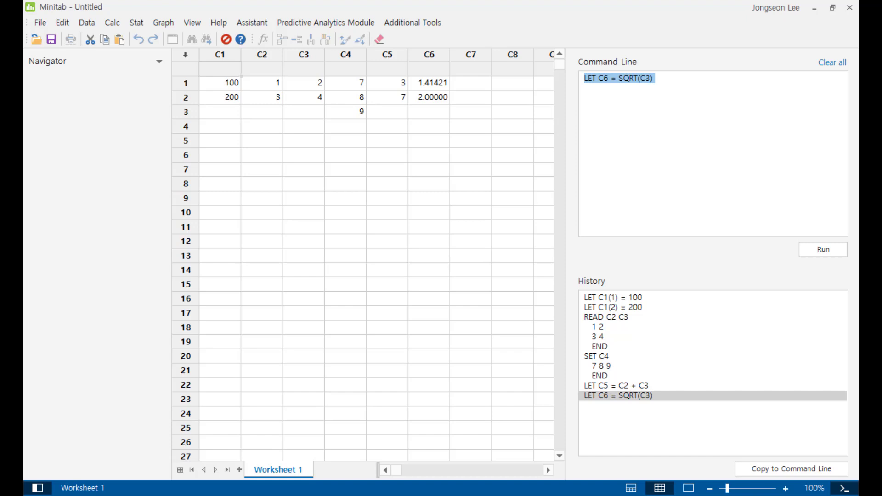
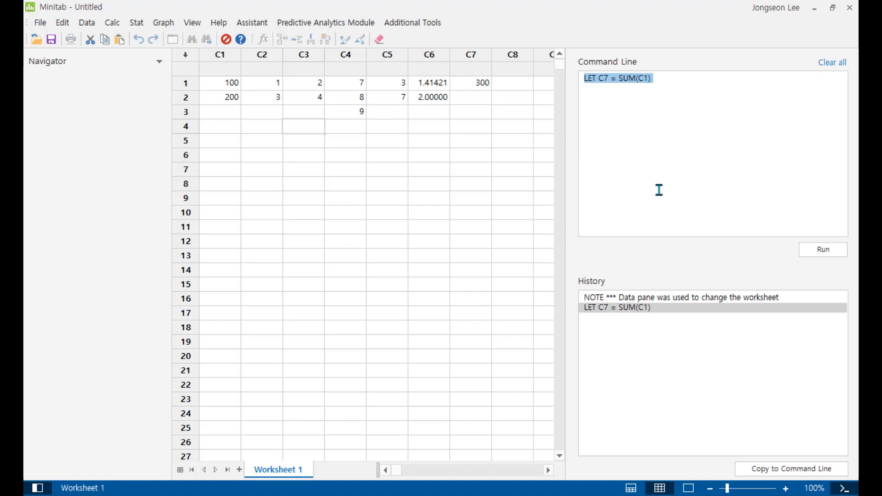
Run LET C7(2) = SUM(C1) to store the sum of column C1 in row 2 of column C7
{"action": "left_click", "coordinate": [659, 190]}
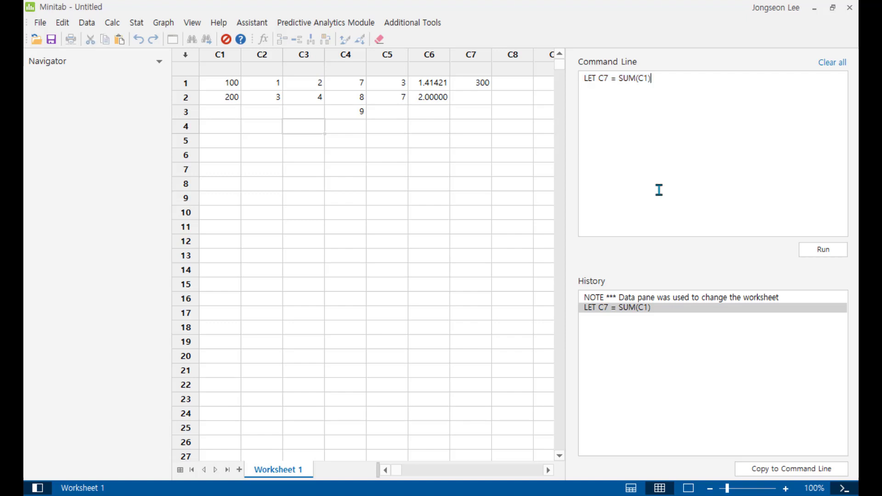
{"action": "key", "text": "Left"}
{"action": "key", "text": "Left"}
{"action": "key", "text": "Left"}
{"action": "key", "text": "Left"}
{"action": "key", "text": "Left"}
{"action": "key", "text": "Left"}
{"action": "key", "text": "Left"}
{"action": "key", "text": "Left"}
{"action": "key", "text": "Left"}
{"action": "key", "text": "Left"}
{"action": "type", "text": "(2)"}
{"action": "key", "text": "ctrl+Return"}
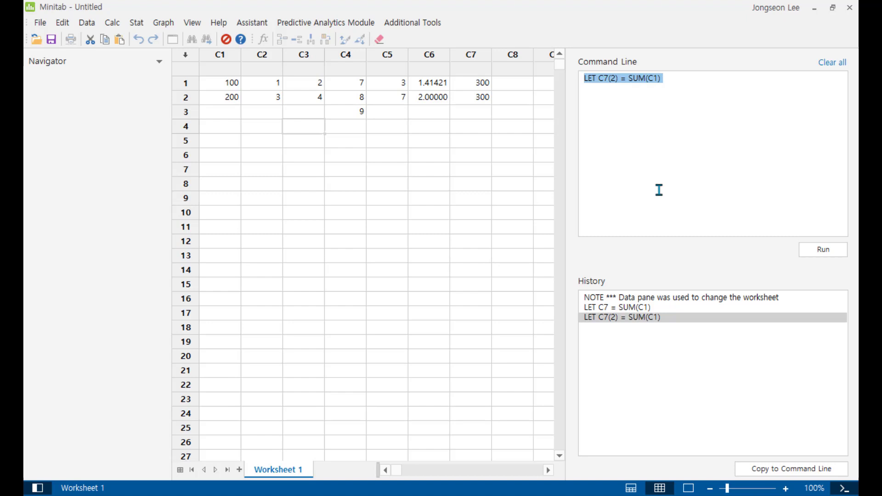
Run LET C7(3) = MEAN(C1) to store the mean of column C1 in row 3 of column C7
{"action": "type", "text": "L"}
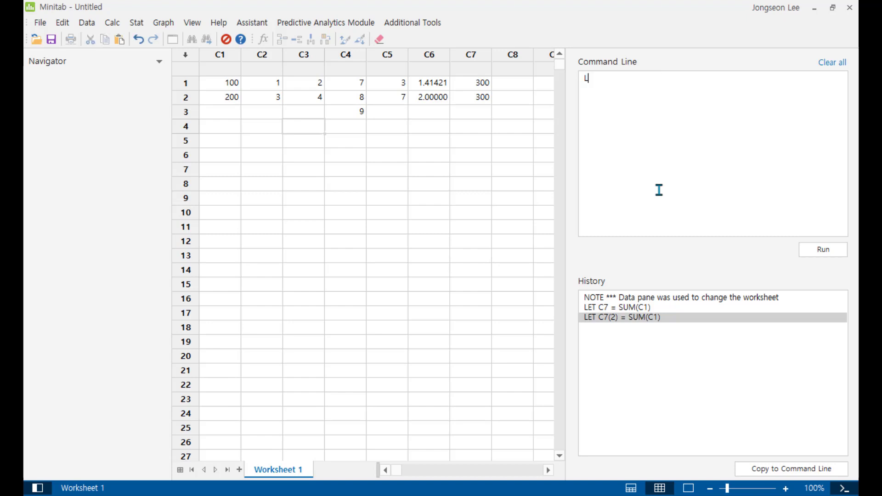
{"action": "type", "text": "ET C7(3) = MEAN(C1)"}
{"action": "key", "text": "ctrl+Return"}
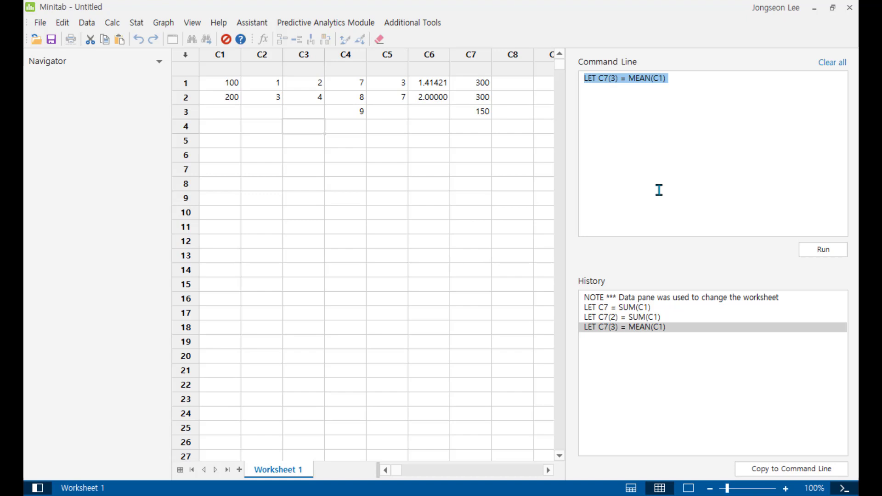
Run RSUM C2-C3 C8 to store the row sums of columns C2 and C3 in column C8
{"action": "key", "text": "BackSpace"}
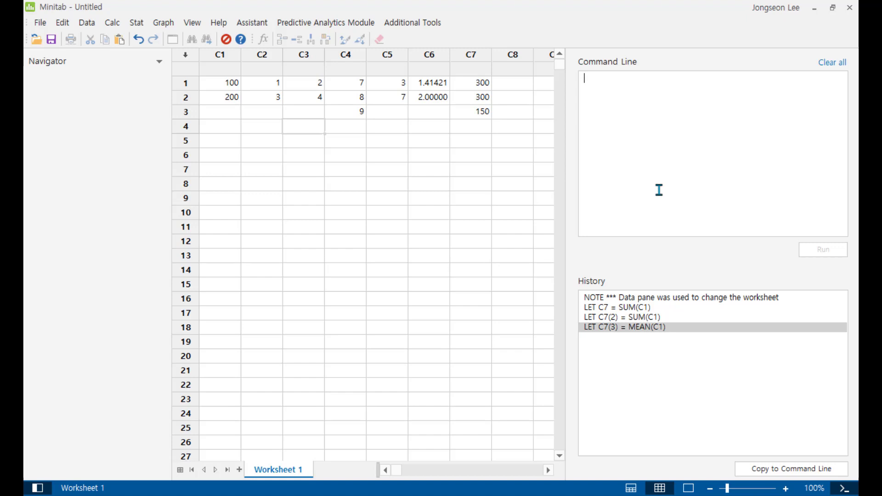
{"action": "type", "text": "RSUM C2-C3"}
{"action": "type", "text": "C8"}
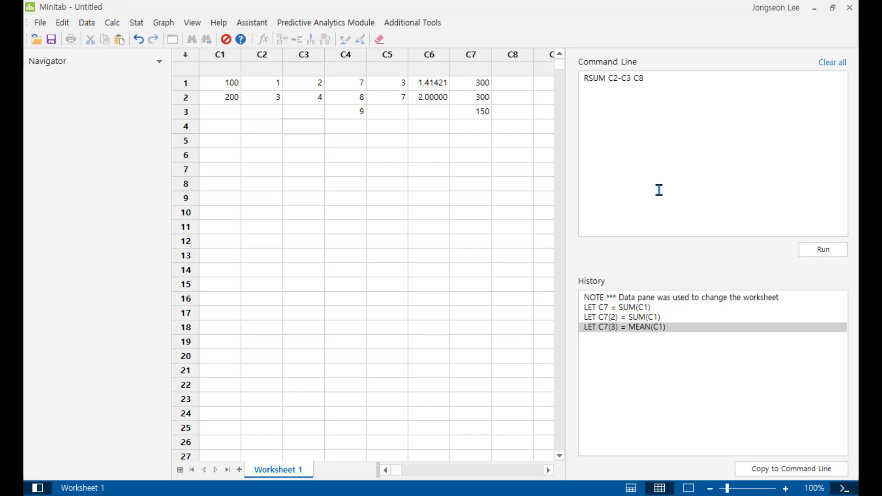
{"action": "key", "text": "ctrl+Return"}
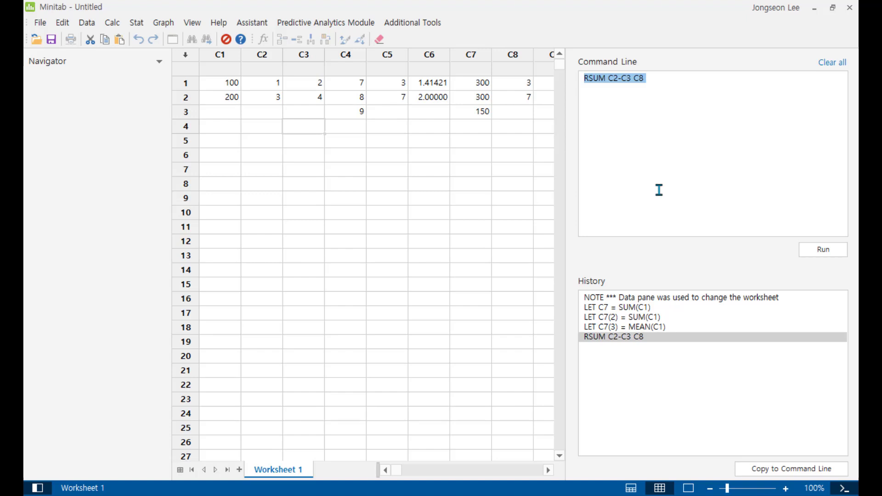
Run LET C9 = RSUM(C2, C3) to store the row sums of columns C2 and C3 in column C9
{"action": "key", "text": "BackSpace"}
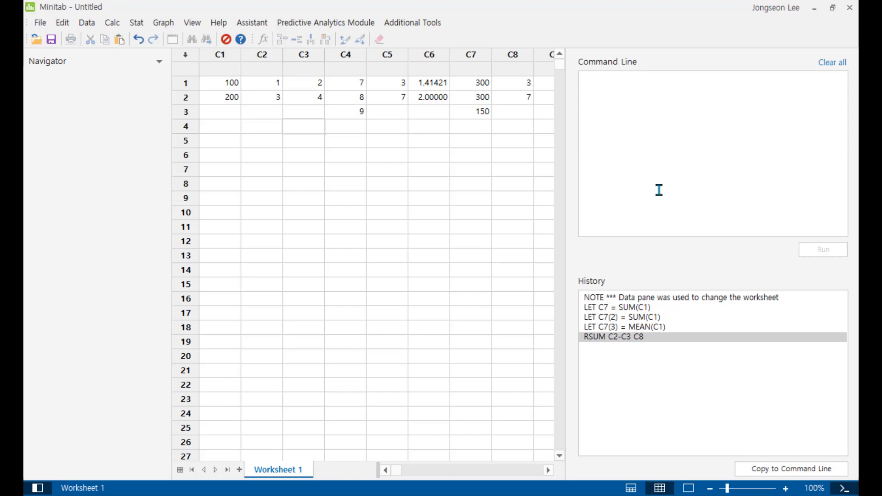
{"action": "type", "text": "LET C9"}
{"action": "type", "text": "= RSUM("}
{"action": "type", "text": "C2"}
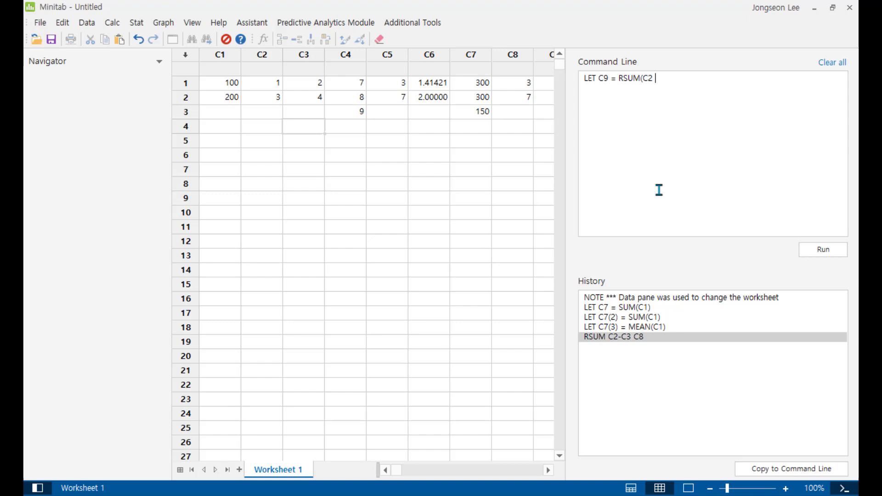
{"action": "type", "text": " C3)"}
{"action": "key", "text": "Left"}
{"action": "key", "text": "Left"}
{"action": "key", "text": "Left"}
{"action": "key", "text": "Left"}
{"action": "type", "text": ","}
{"action": "key", "text": "ctrl+Return"}
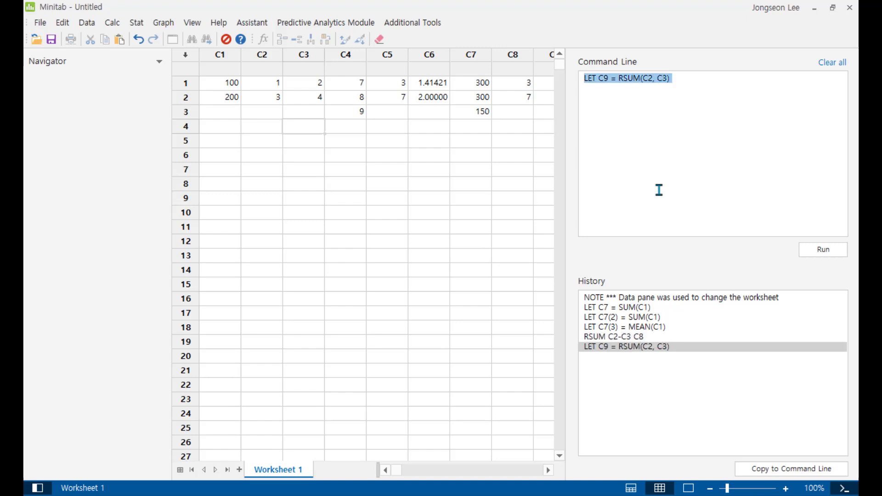
Run COPY C9 C10 to copy column C9 into column C10
{"action": "left_click", "coordinate": [547, 471]}
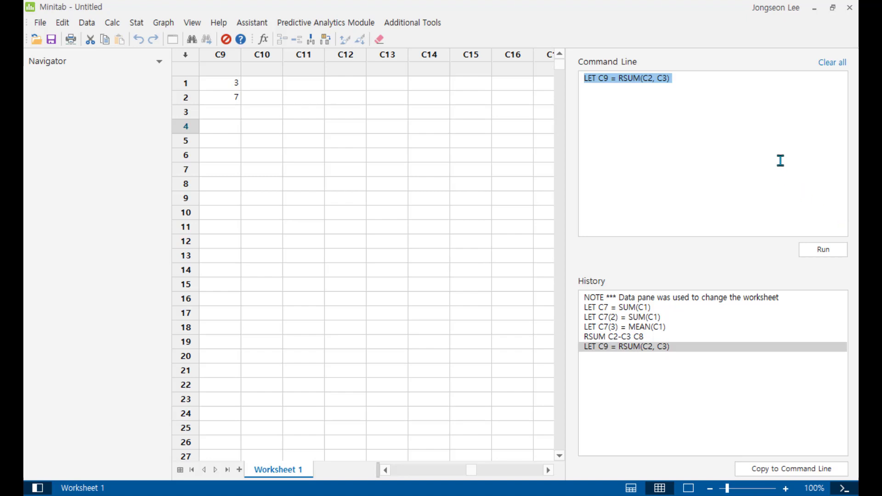
{"action": "key", "text": "Delete"}
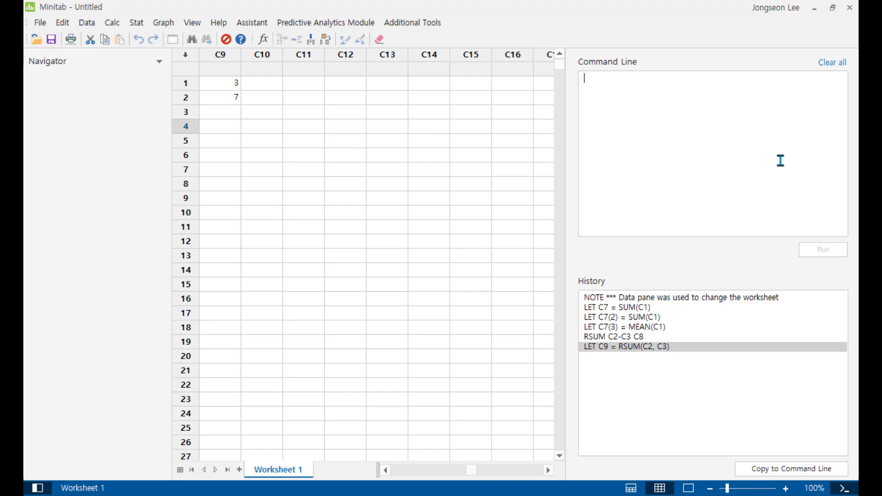
{"action": "type", "text": "COPY"}
{"action": "type", "text": "C9 C10"}
{"action": "key", "text": "F5"}
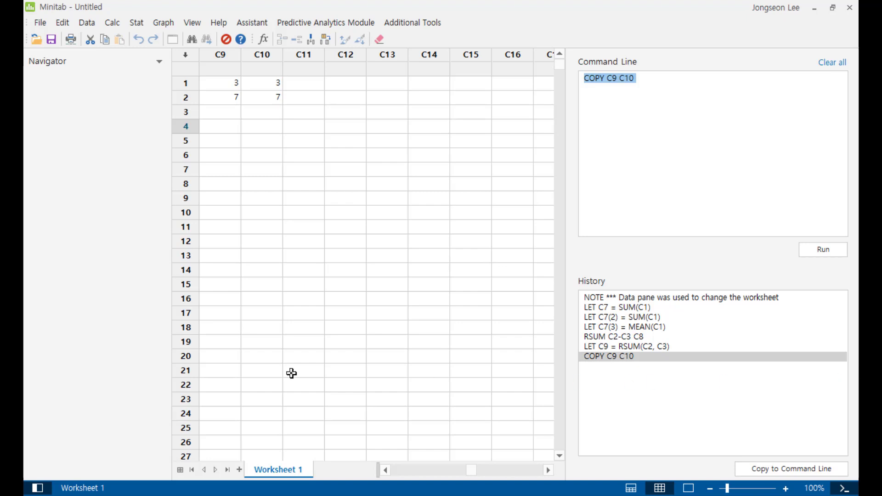
Try to calculate the sum of C10 with Column Statistics and store the result in C11
{"action": "left_click", "coordinate": [113, 23]}
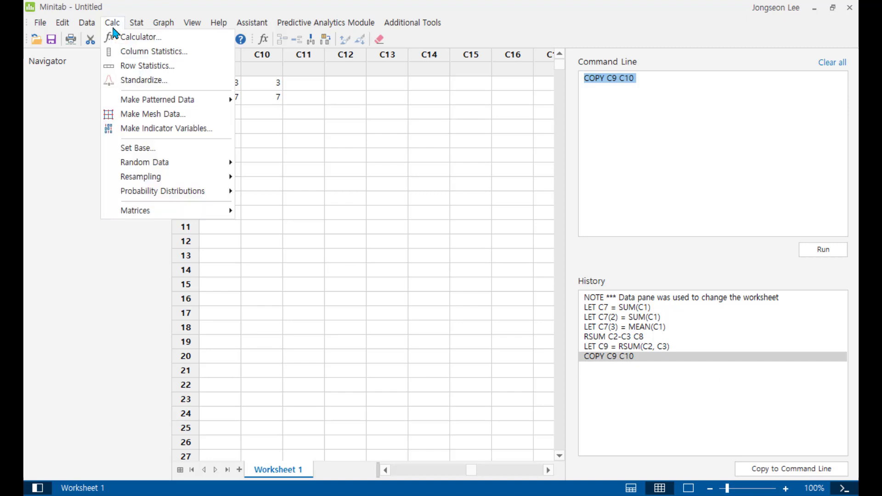
{"action": "left_click", "coordinate": [130, 57]}
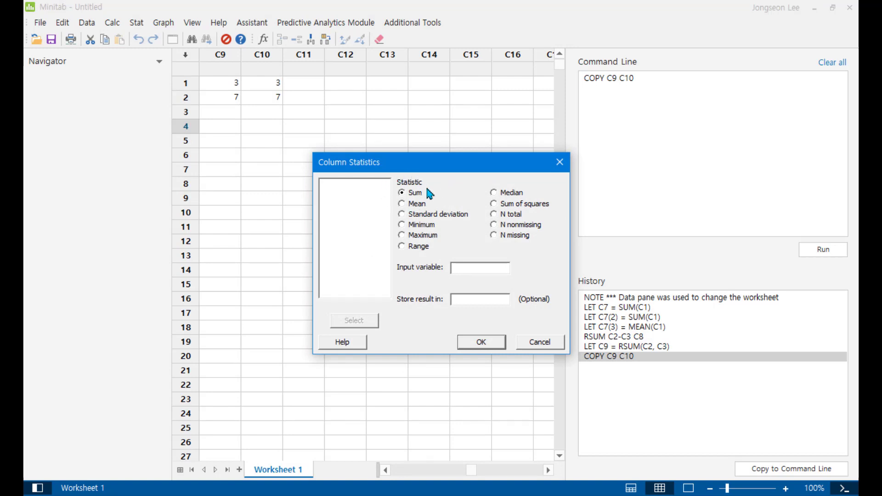
{"action": "left_click", "coordinate": [464, 271]}
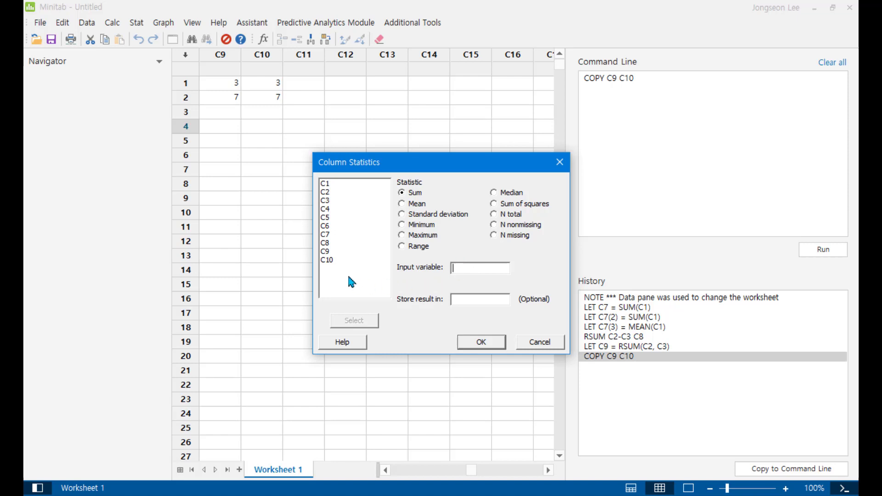
{"action": "double_click", "coordinate": [339, 260]}
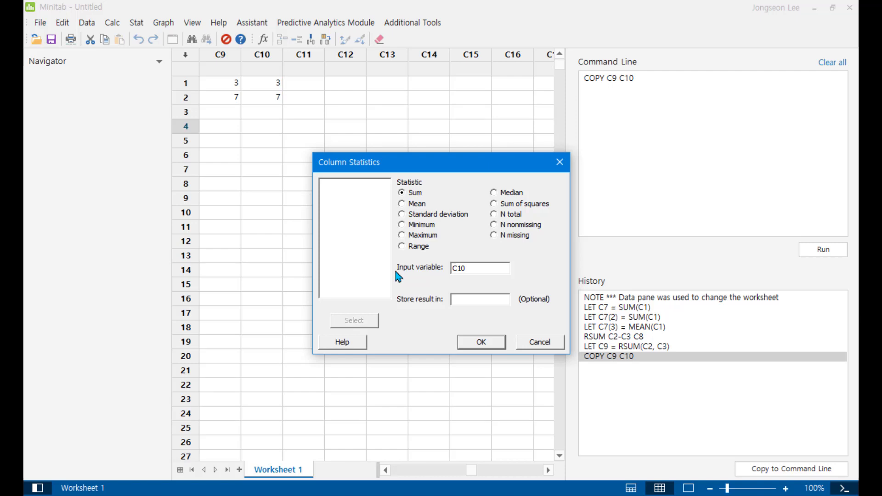
{"action": "left_click", "coordinate": [461, 301]}
{"action": "type", "text": "C11"}
{"action": "left_click", "coordinate": [488, 347]}
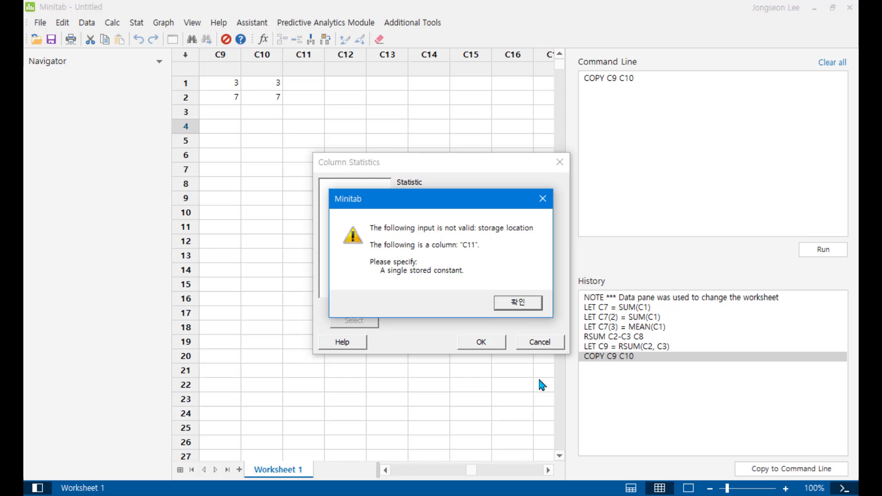
{"action": "left_click", "coordinate": [518, 302]}
{"action": "left_click", "coordinate": [531, 349]}
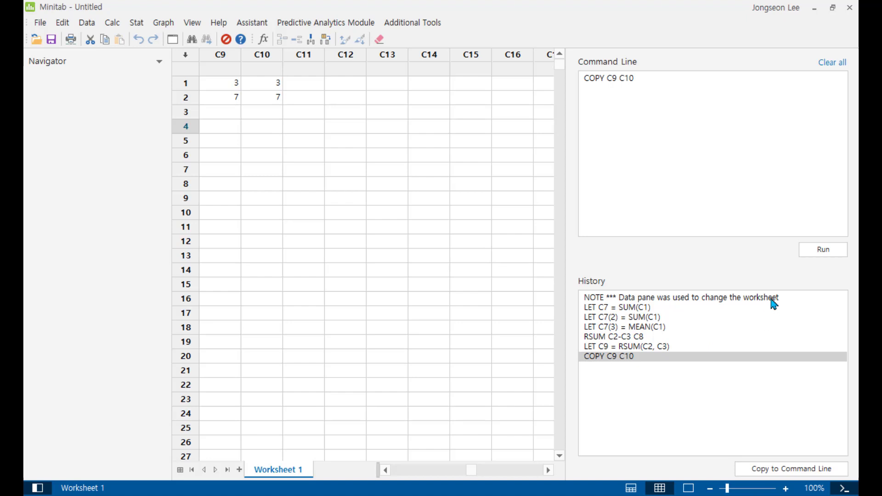
Clear the command line and run PRINT K998 to display the stored constant K998
{"action": "left_click", "coordinate": [831, 62]}
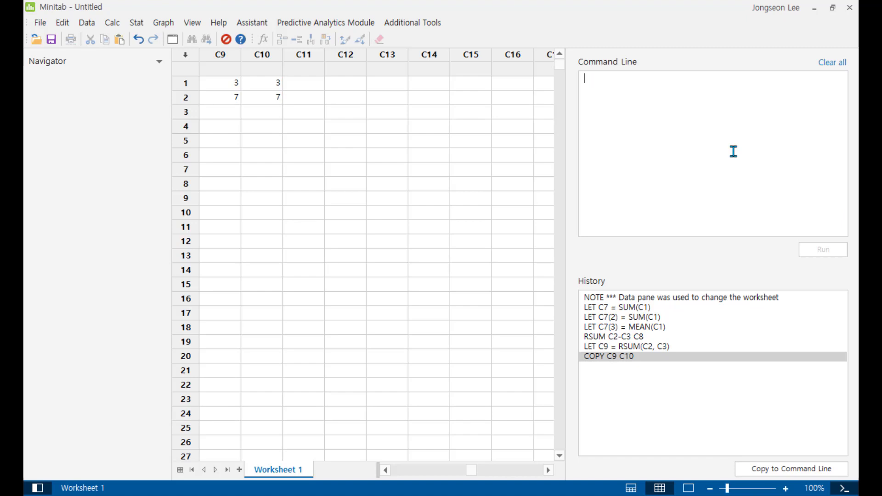
{"action": "type", "text": "PRINT K998"}
{"action": "key", "text": "Return"}
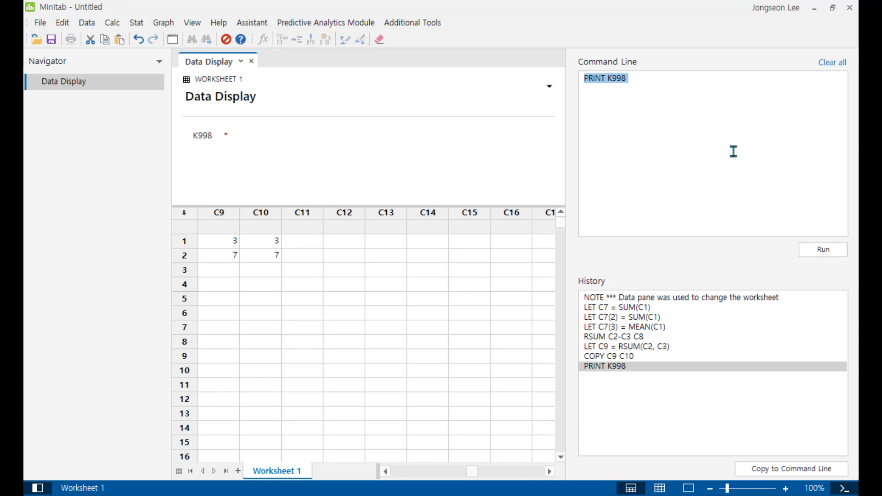
Change the command to PRINT K999 and run it to display the stored constant K999
{"action": "left_click", "coordinate": [733, 152]}
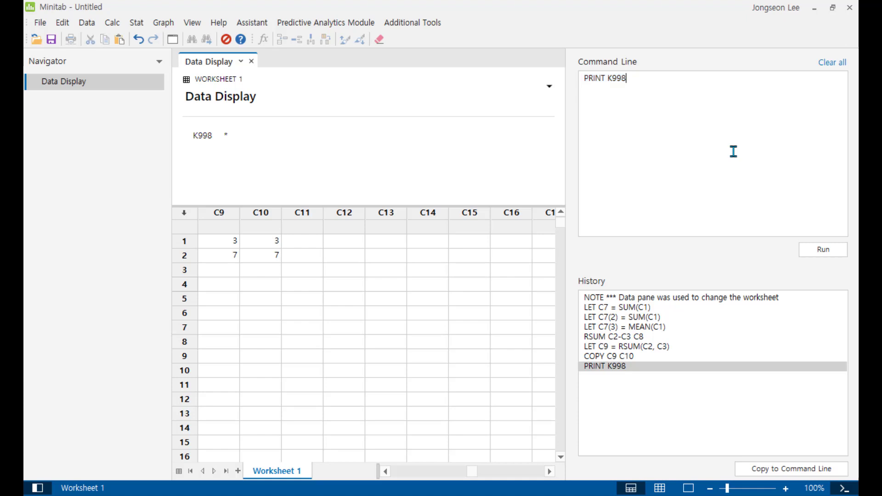
{"action": "key", "text": "BackSpace"}
{"action": "type", "text": "9"}
{"action": "key", "text": "ctrl+Return"}
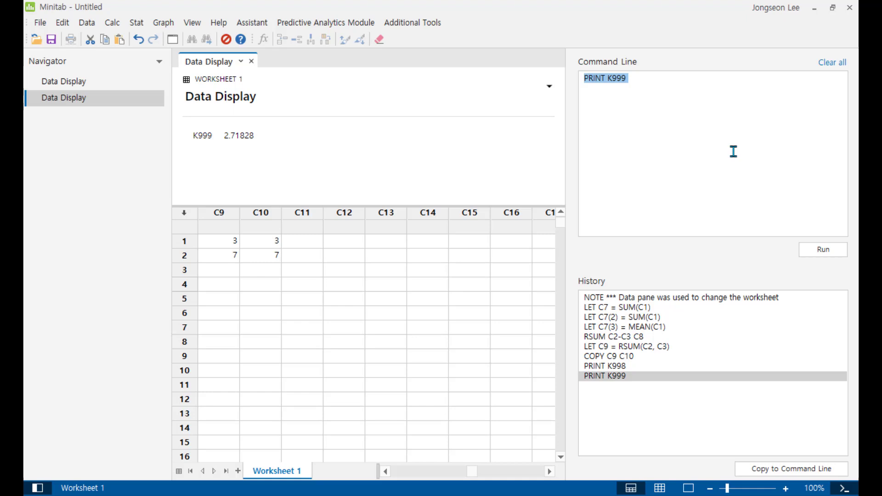
Change the command to PRINT K1000 and run it to display the stored constant K1000
{"action": "left_click", "coordinate": [734, 152]}
{"action": "key", "text": "BackSpace"}
{"action": "key", "text": "BackSpace"}
{"action": "key", "text": "BackSpace"}
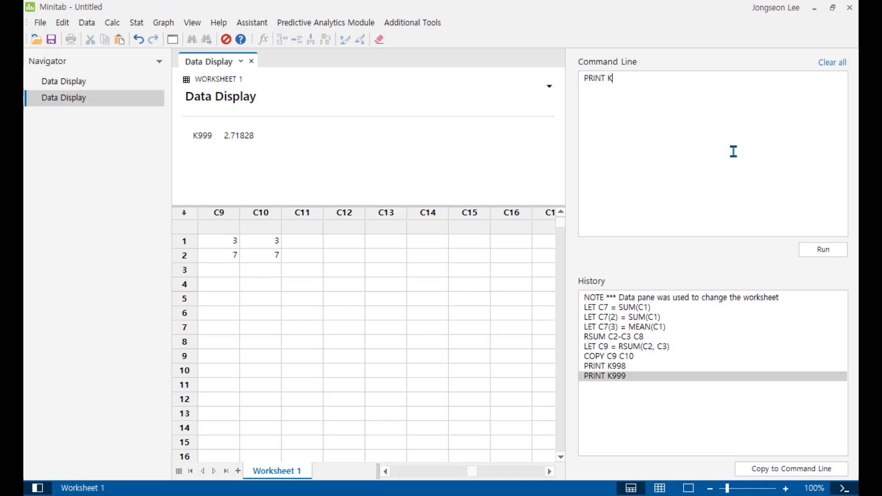
{"action": "type", "text": "1000"}
{"action": "key", "text": "ctrl+Return"}
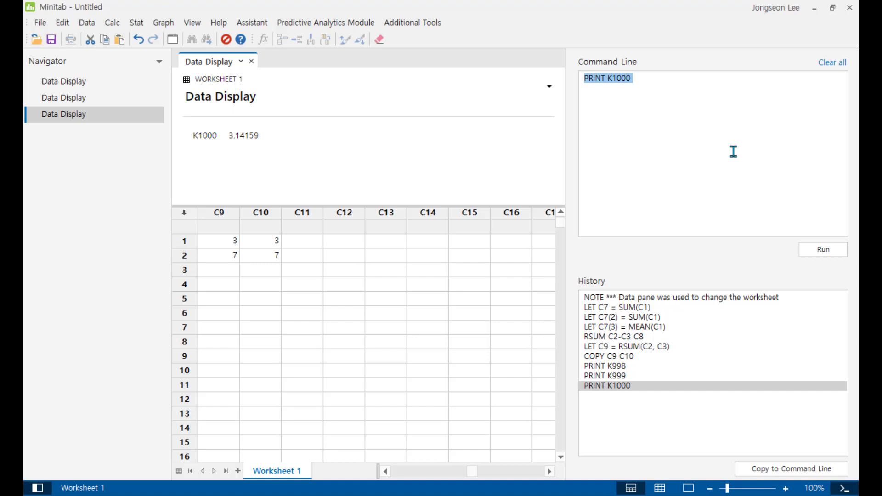
Calculate the sum of C10 with Column Statistics and store the result in the constant K1
{"action": "left_click", "coordinate": [111, 27]}
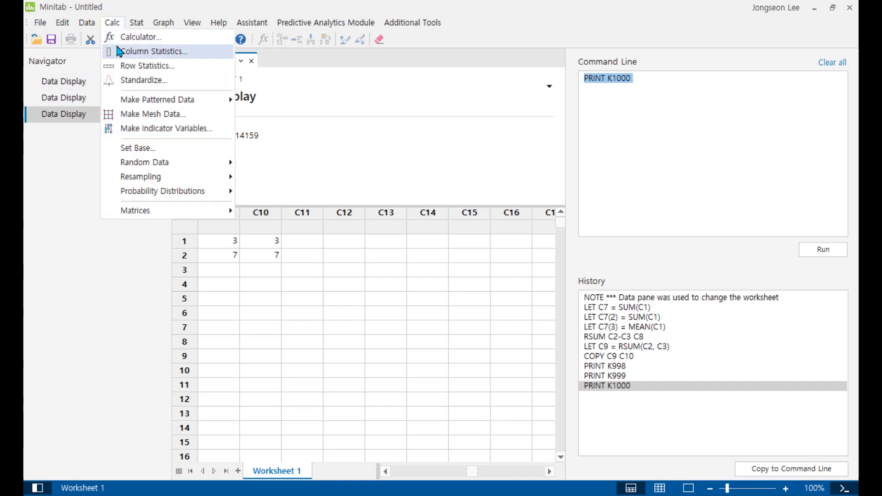
{"action": "left_click", "coordinate": [120, 51]}
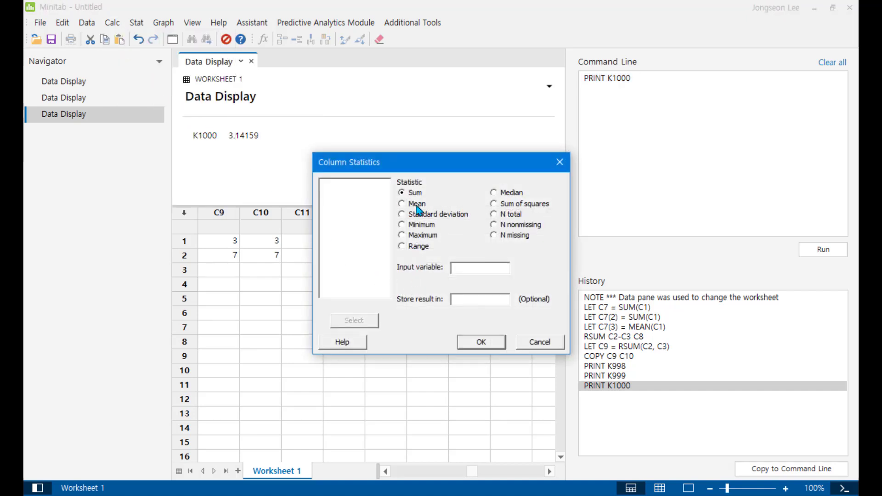
{"action": "left_click", "coordinate": [478, 270]}
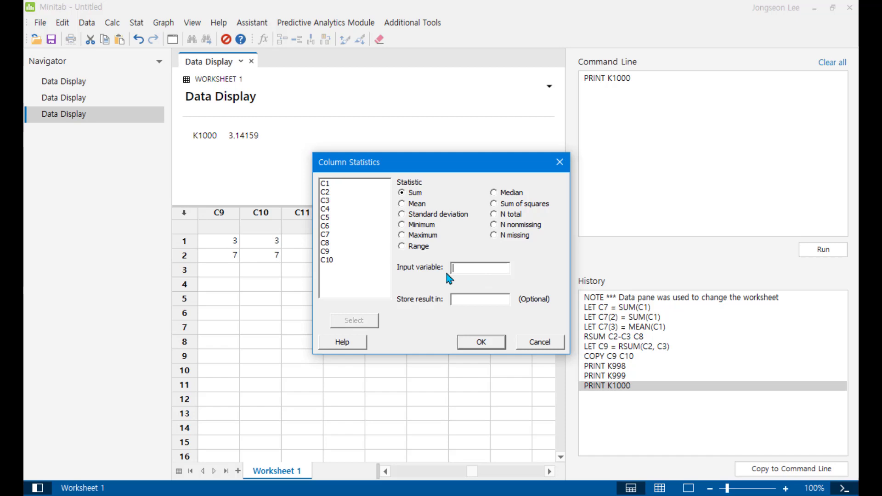
{"action": "double_click", "coordinate": [354, 258]}
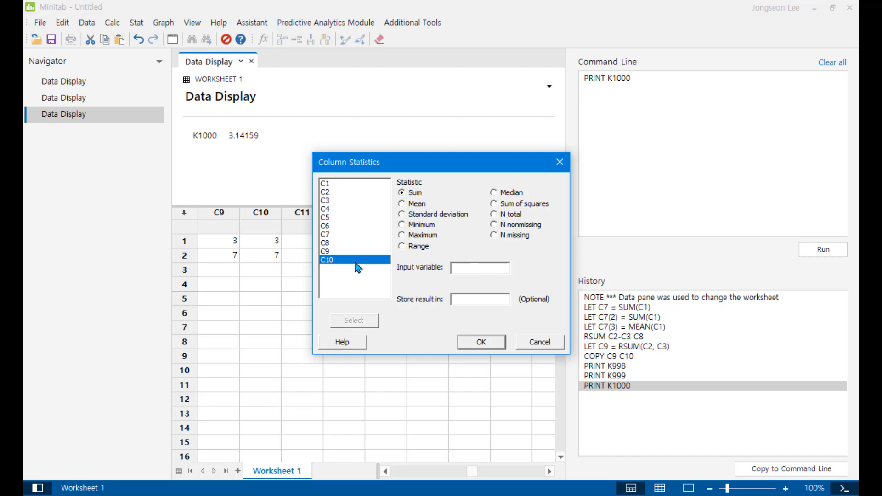
{"action": "left_click", "coordinate": [491, 299]}
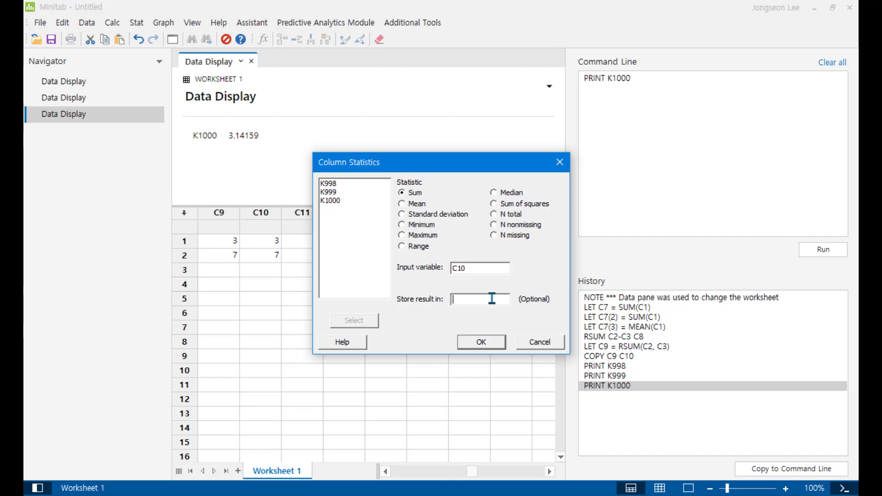
{"action": "type", "text": "K1"}
{"action": "left_click", "coordinate": [480, 343]}
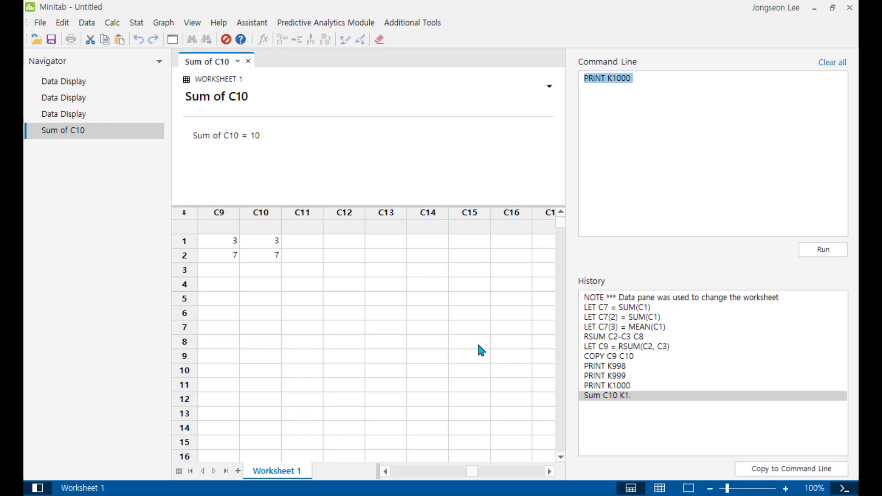
Show the stored constant K1 in the output with Display Data
{"action": "left_click", "coordinate": [83, 28]}
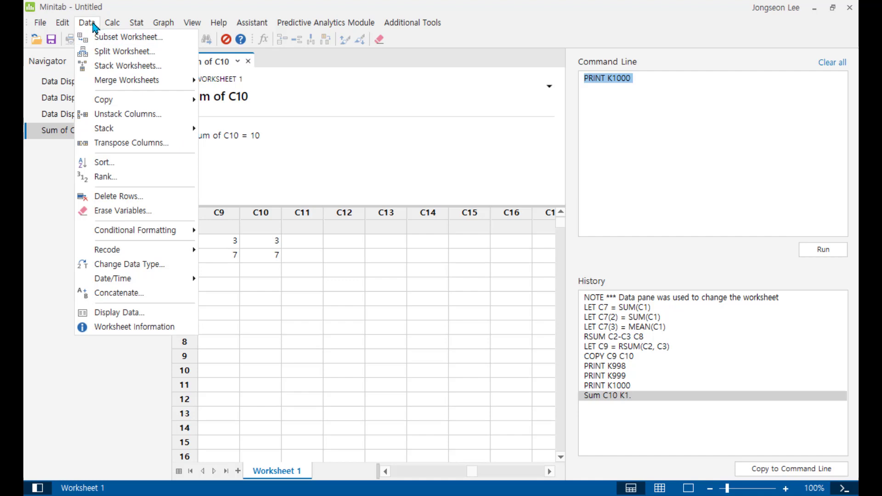
{"action": "left_click", "coordinate": [144, 319]}
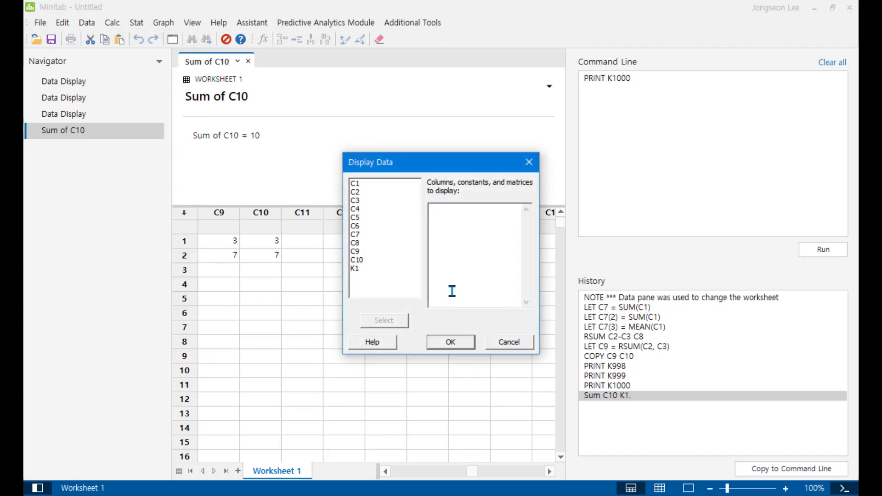
{"action": "left_click", "coordinate": [363, 269]}
{"action": "double_click", "coordinate": [366, 268]}
{"action": "left_click", "coordinate": [450, 344]}
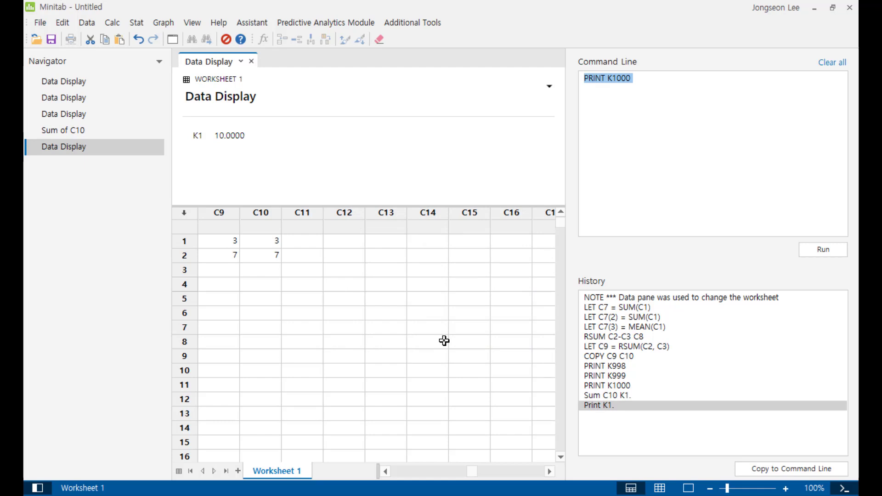
Change the command to PRINT K1 and run it to display the constant from the command line
{"action": "left_click", "coordinate": [693, 117]}
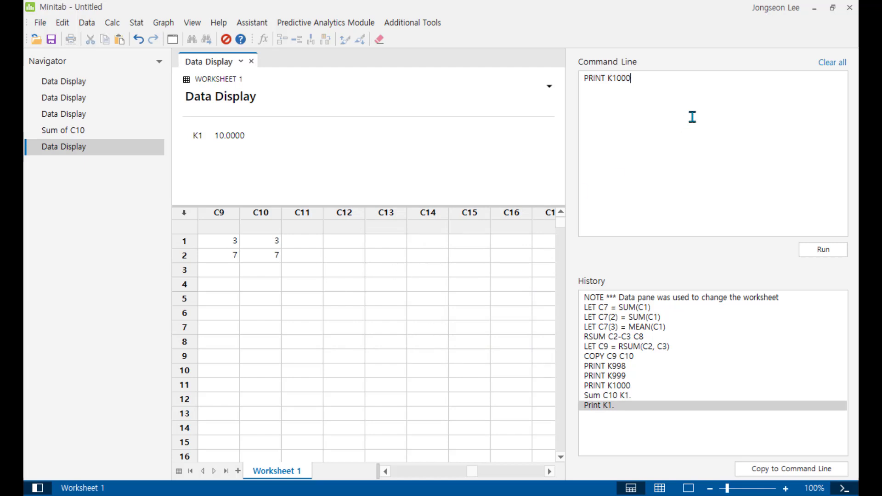
{"action": "key", "text": "BackSpace"}
{"action": "key", "text": "BackSpace"}
{"action": "key", "text": "BackSpace"}
{"action": "key", "text": "ctrl+Return"}
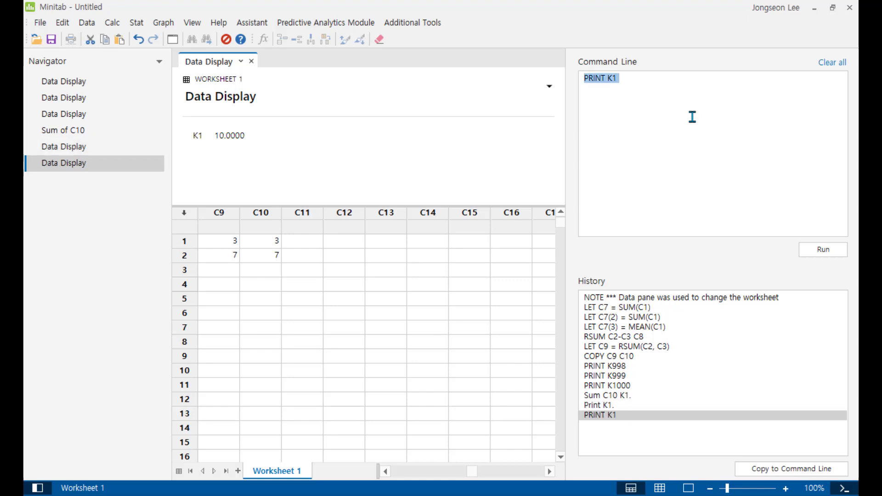